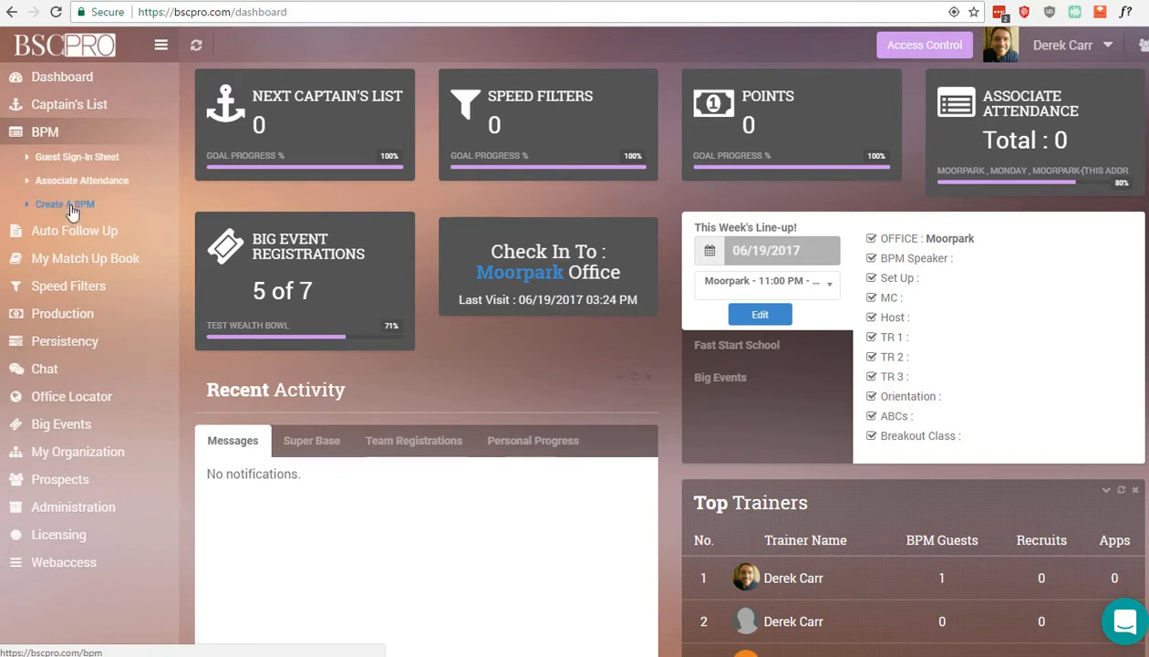
# Open the Create A BPM page and start a new BPM with event type Recurring and day Monday
pyautogui.click(70, 210)
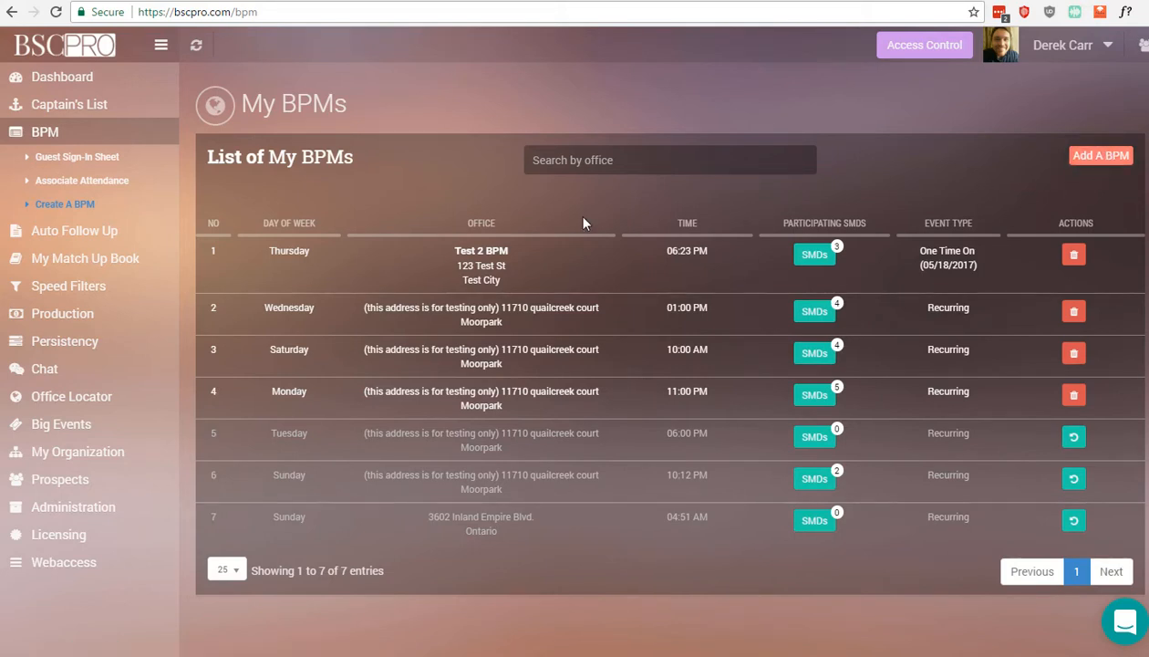
pyautogui.click(1105, 156)
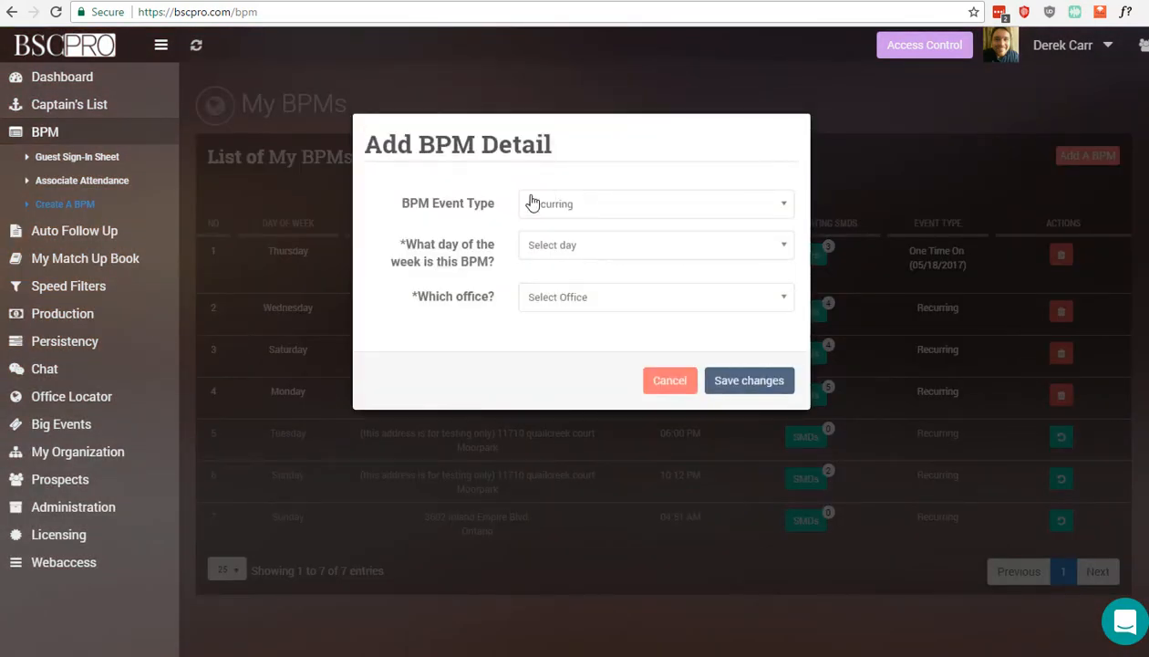
pyautogui.click(615, 208)
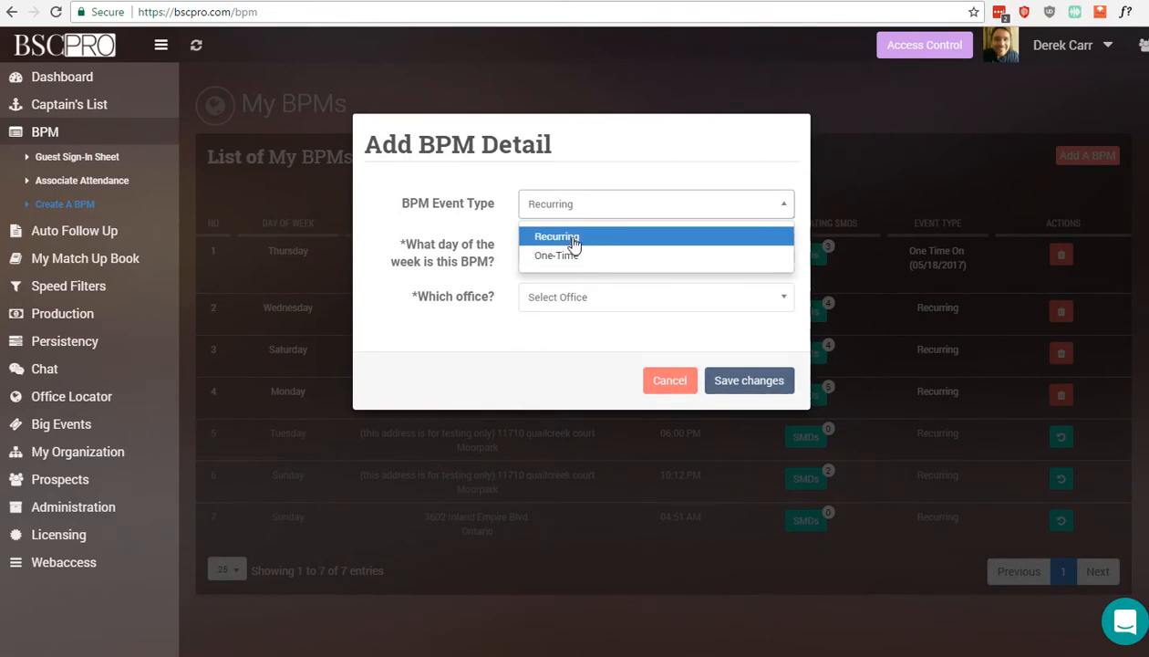
pyautogui.click(574, 239)
pyautogui.click(598, 250)
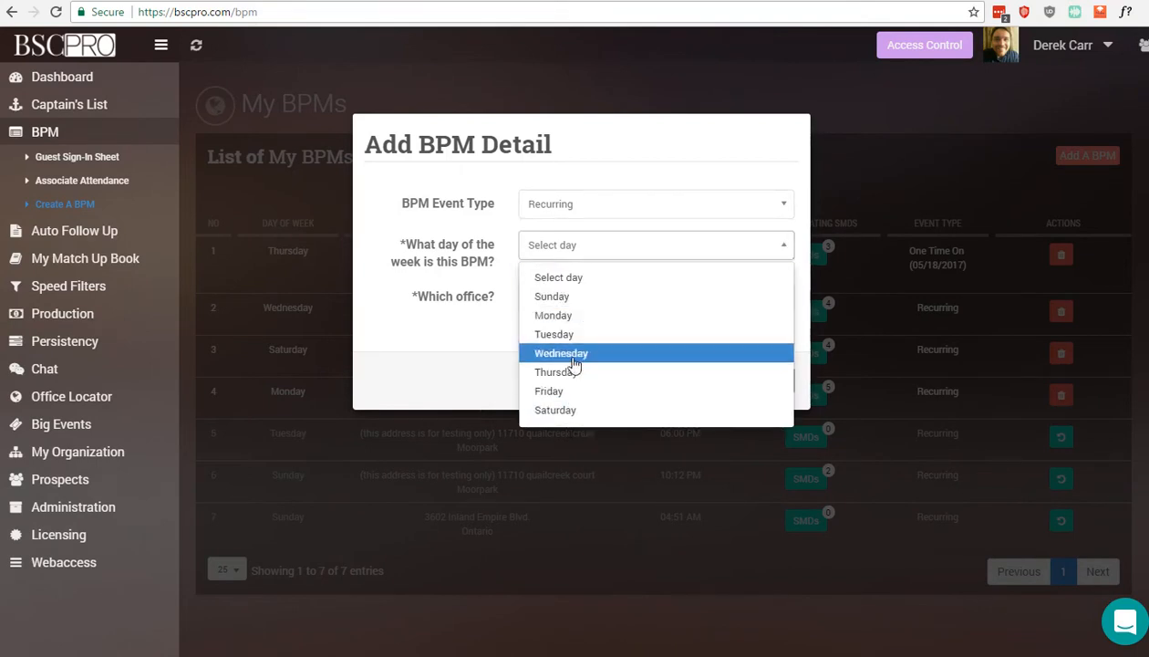
pyautogui.click(553, 317)
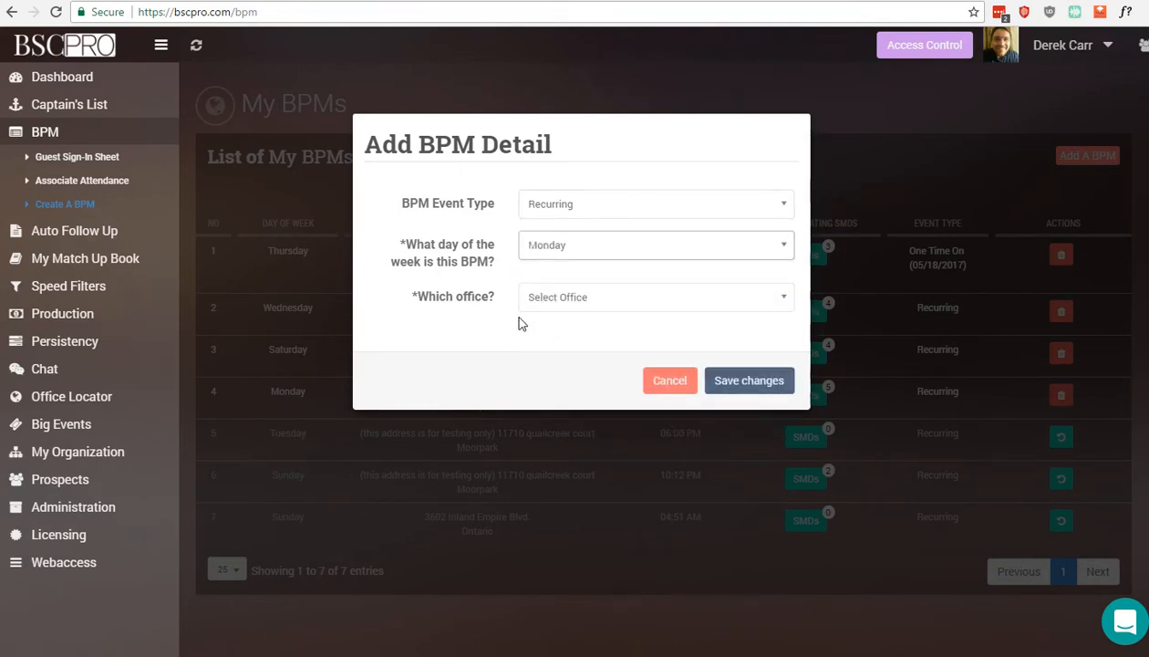
# Search the new BPM's office choices for "moorp", and replace that search with "little"
pyautogui.click(583, 301)
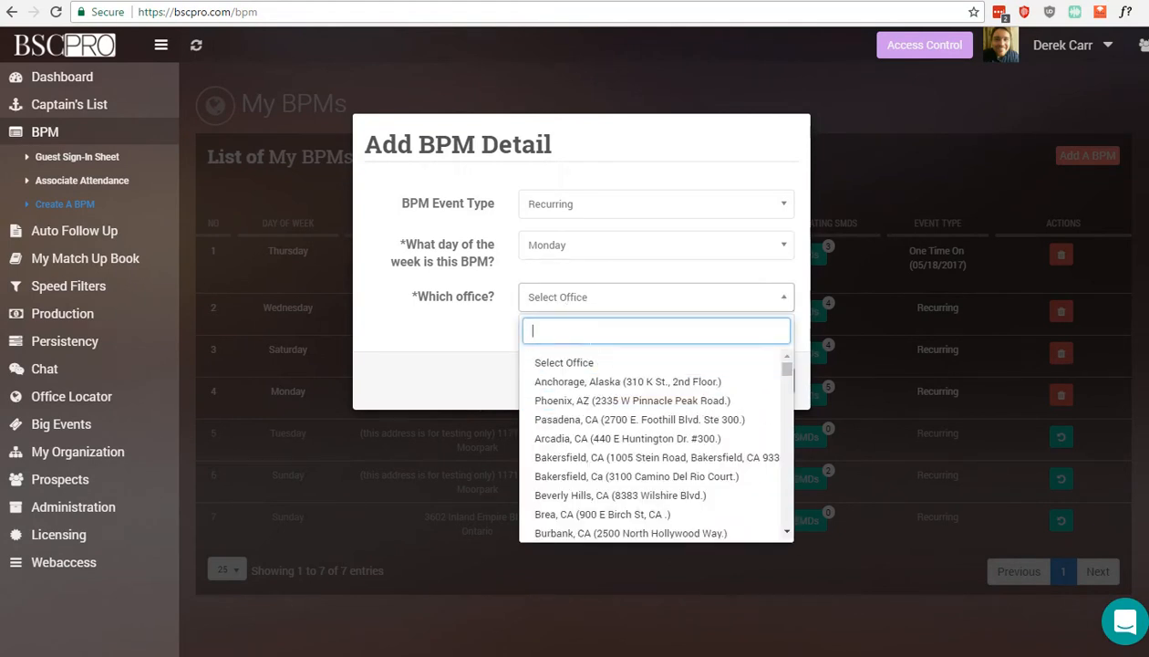
pyautogui.write('moo')
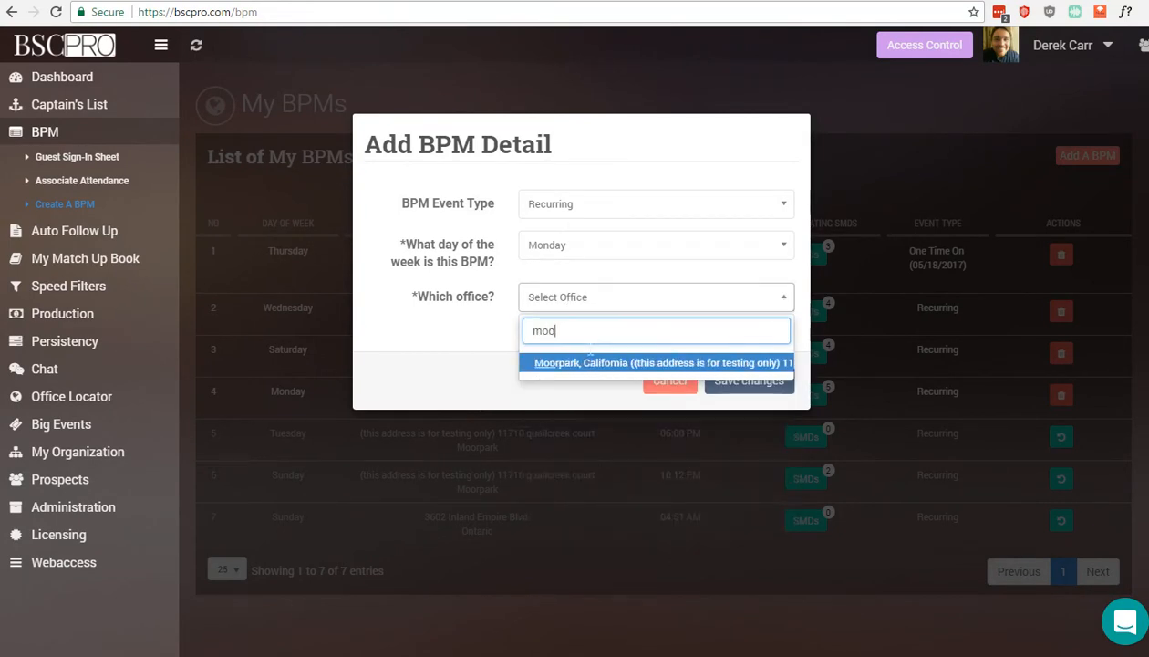
pyautogui.write('rp')
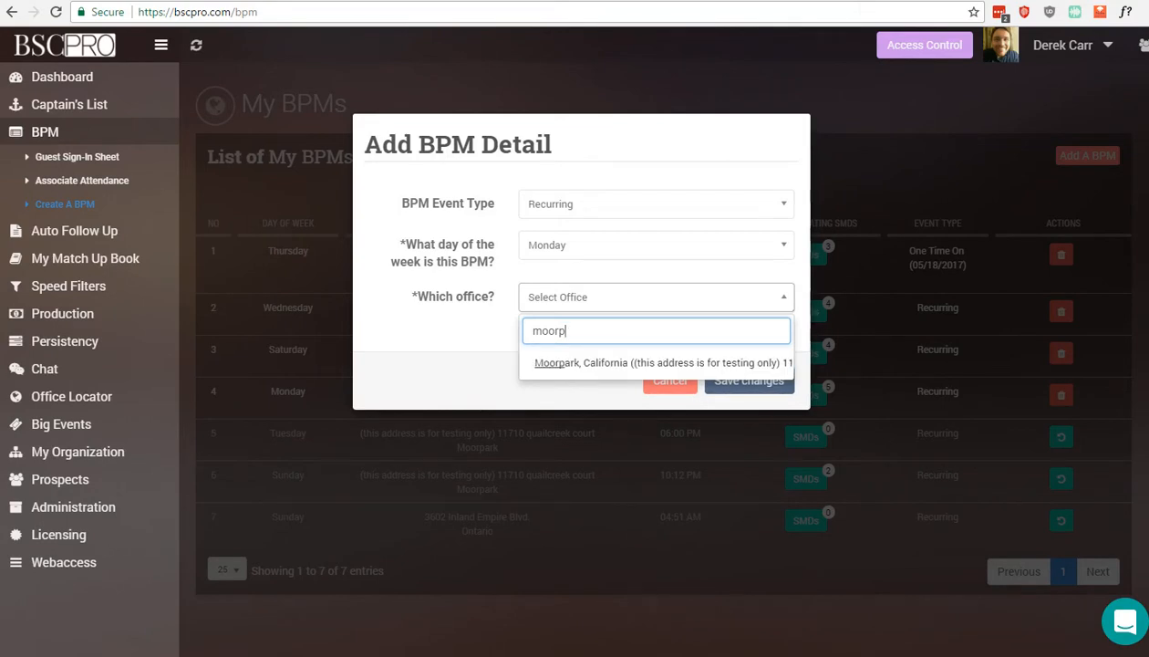
pyautogui.hotkey('ctrl', 'a')
pyautogui.press('BackSpace')
pyautogui.write('little')
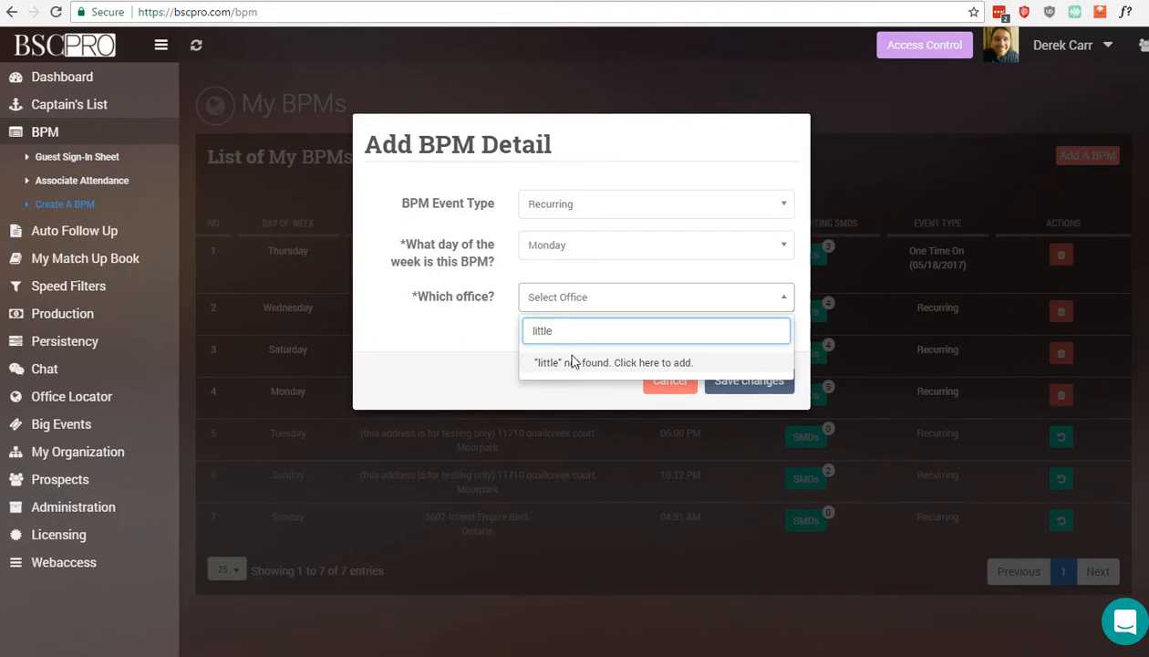
# Open the form for adding the unlisted office "little", review its address fields, and cancel it
pyautogui.click(640, 363)
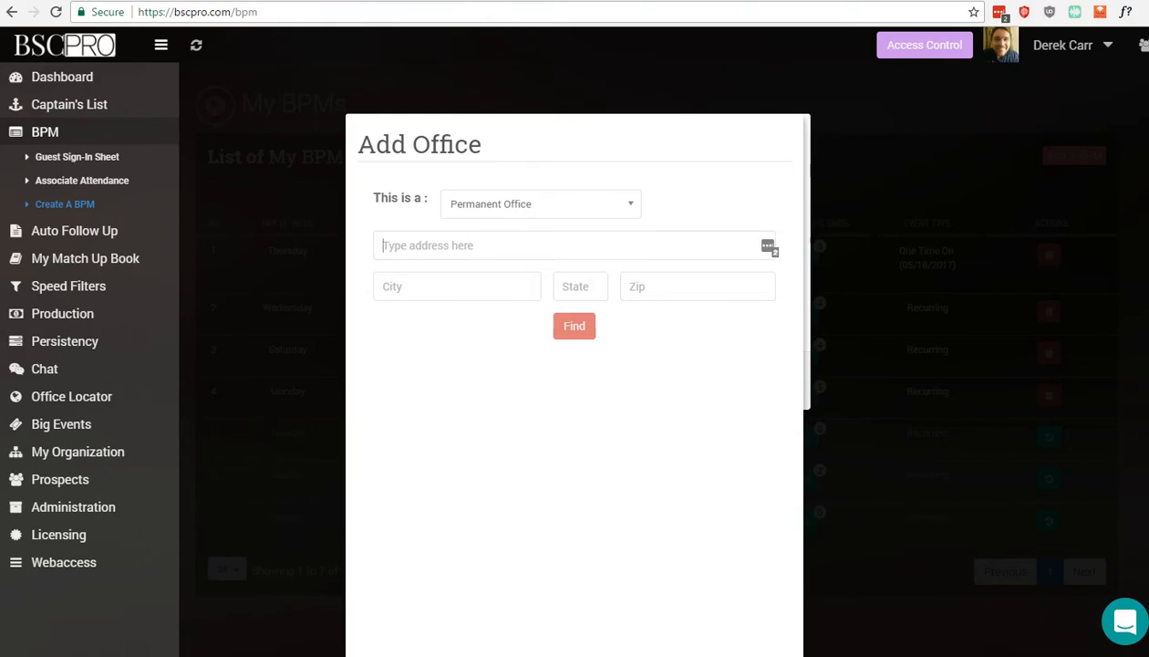
pyautogui.press('Tab')
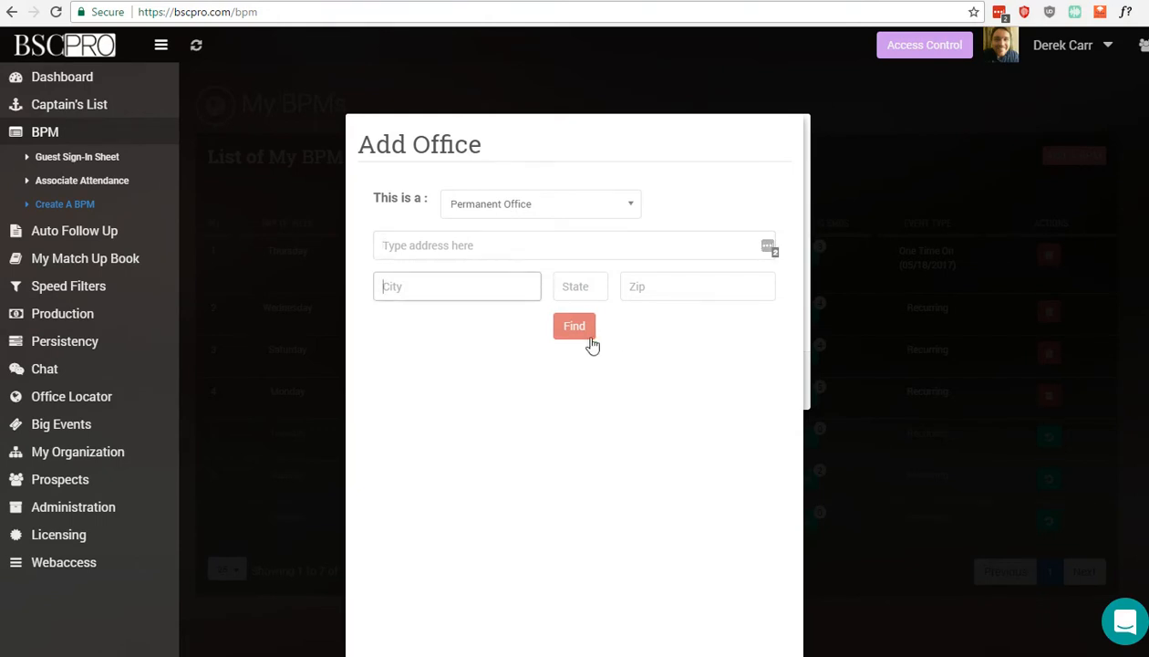
pyautogui.scroll(-2, 664, 505)
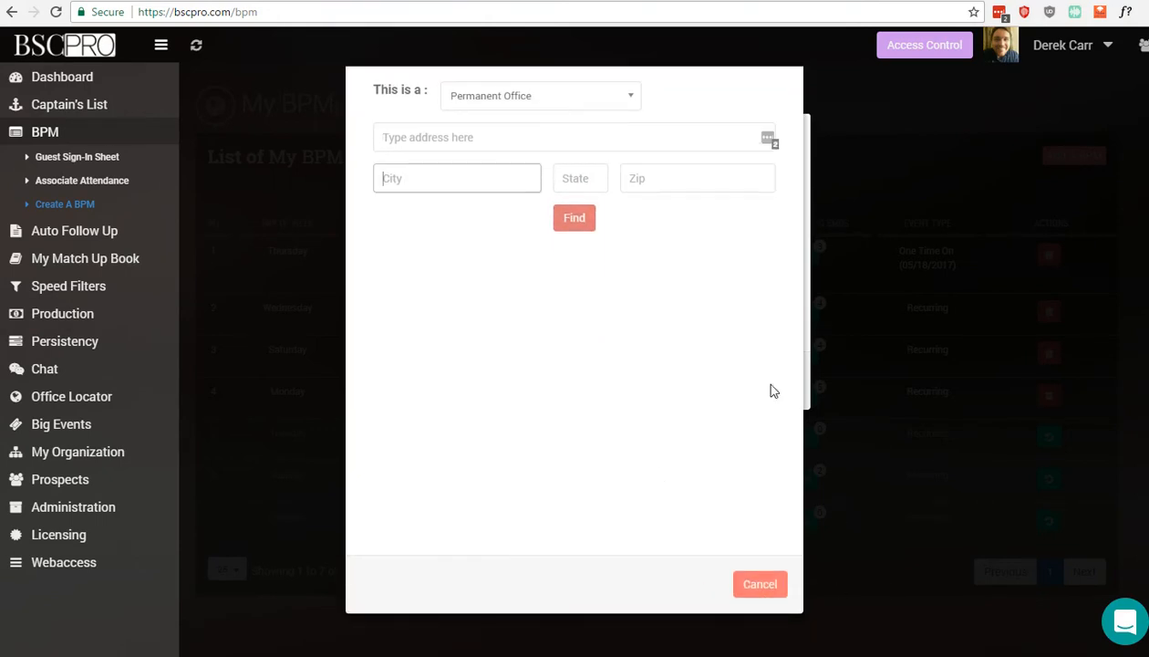
pyautogui.scroll(2, 603, 379)
pyautogui.scroll(-2, 603, 379)
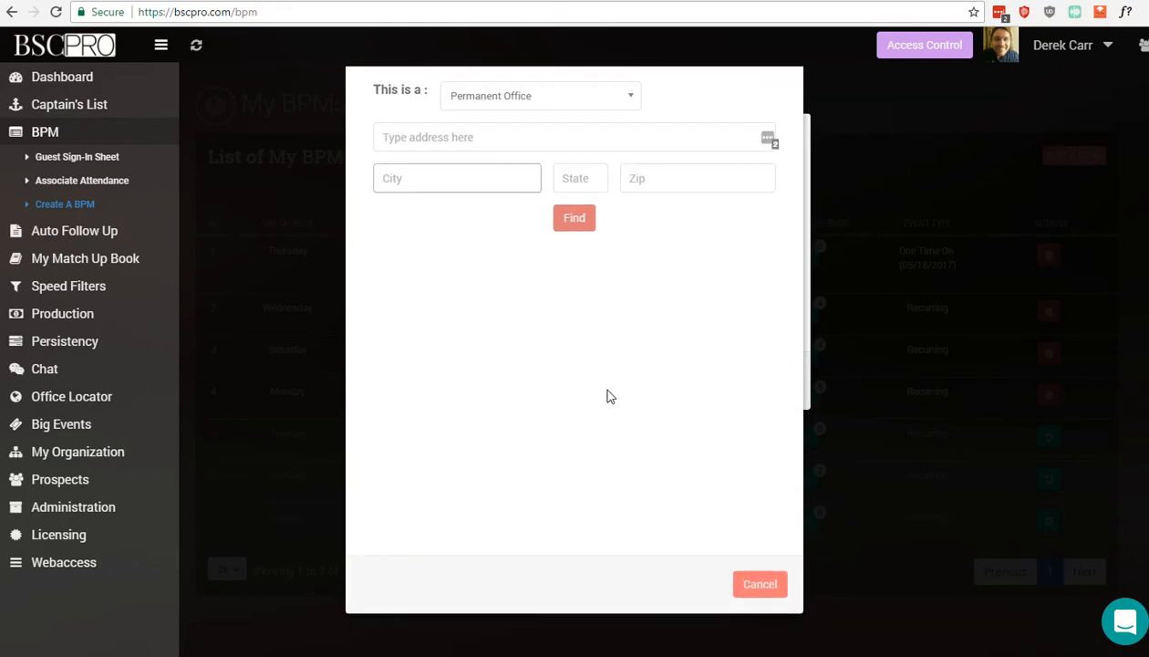
pyautogui.click(757, 585)
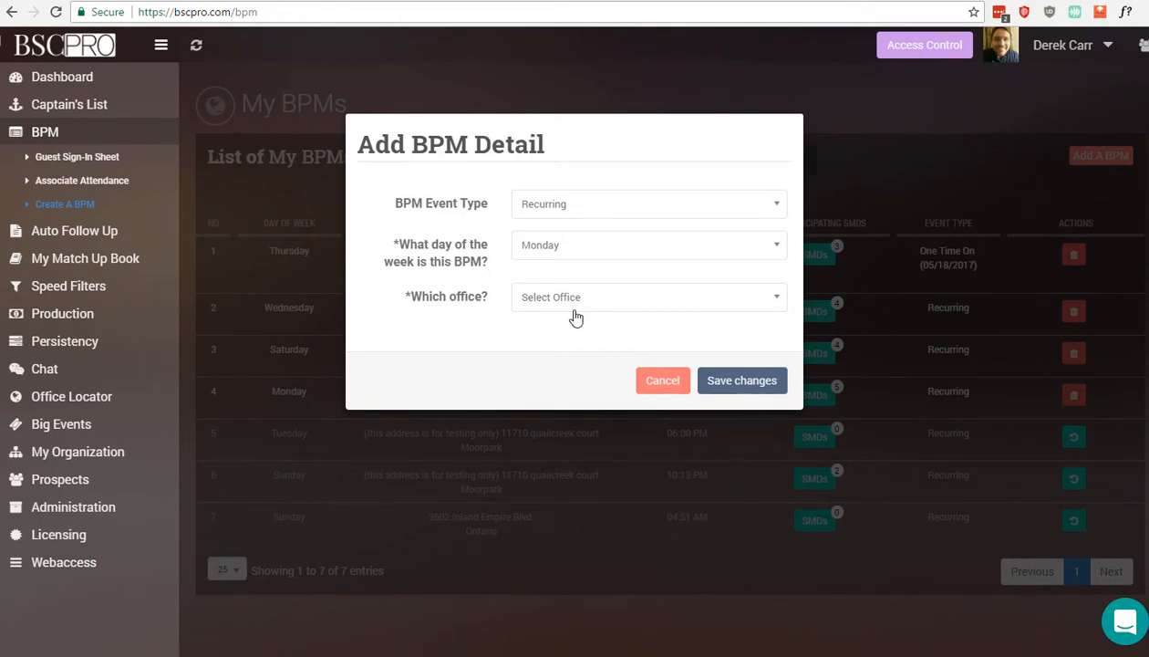
# Search the office choices for "asdf", and open the Add Office form to view its office types before cancelling it
pyautogui.click(573, 312)
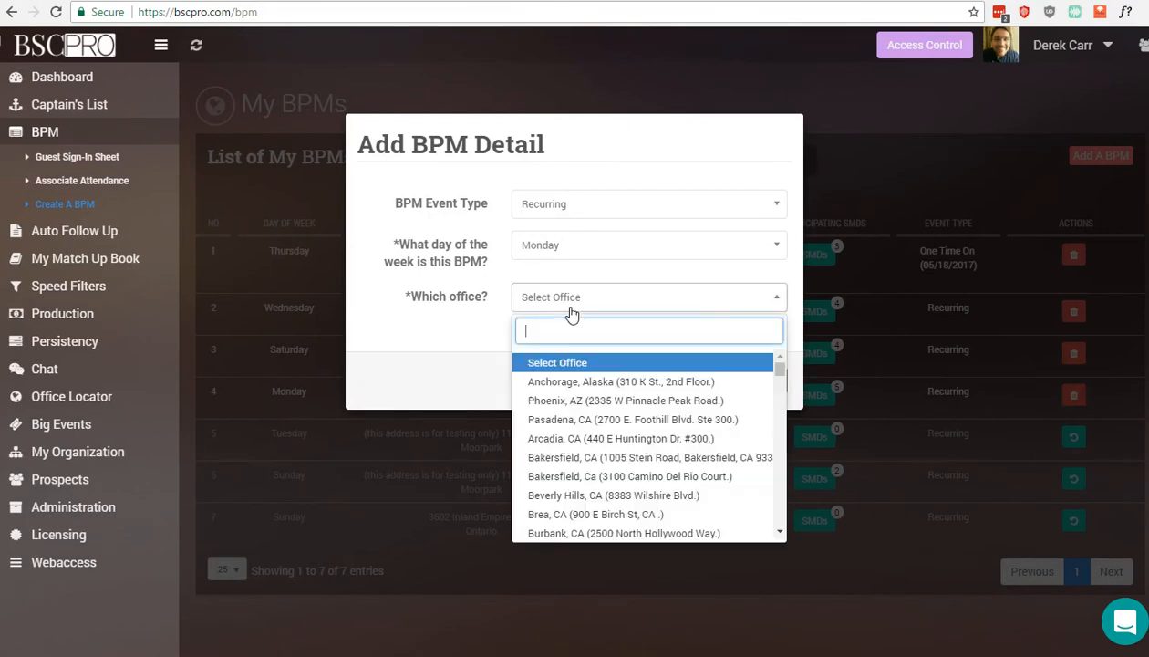
pyautogui.click(714, 356)
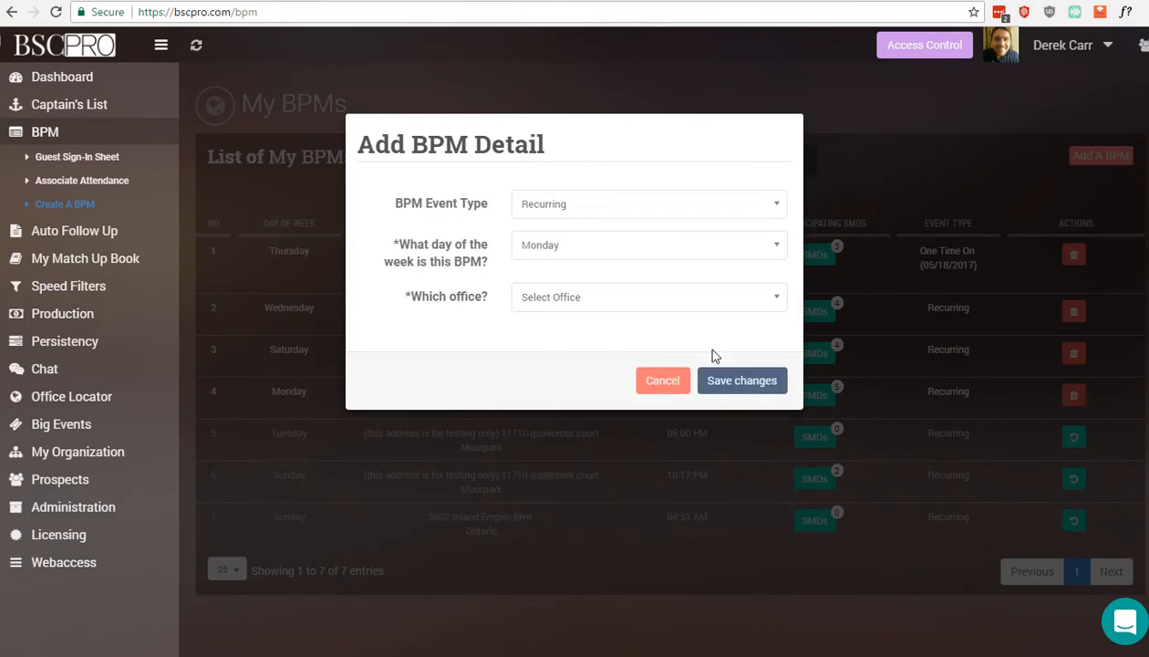
pyautogui.click(589, 309)
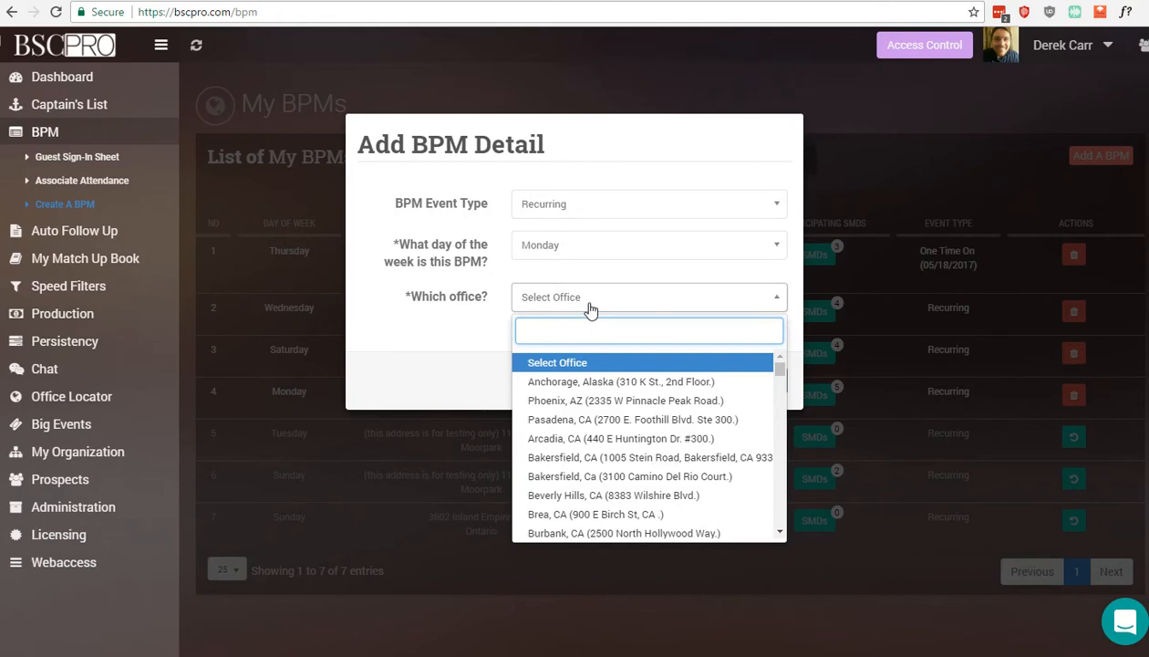
pyautogui.write('asdf')
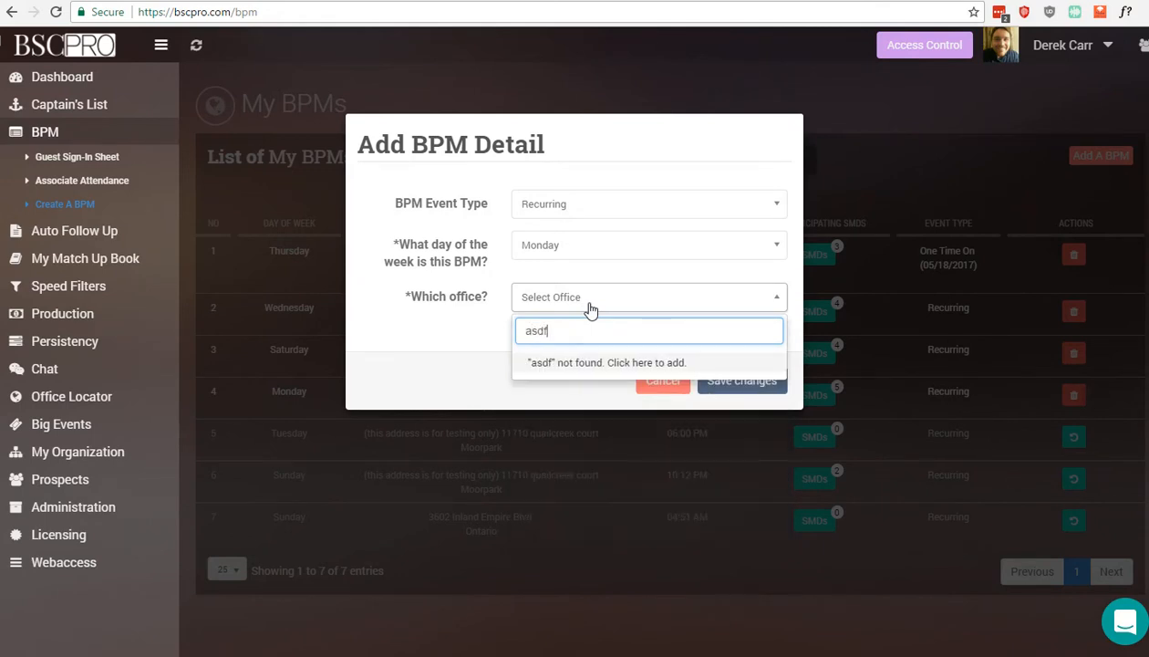
pyautogui.click(628, 362)
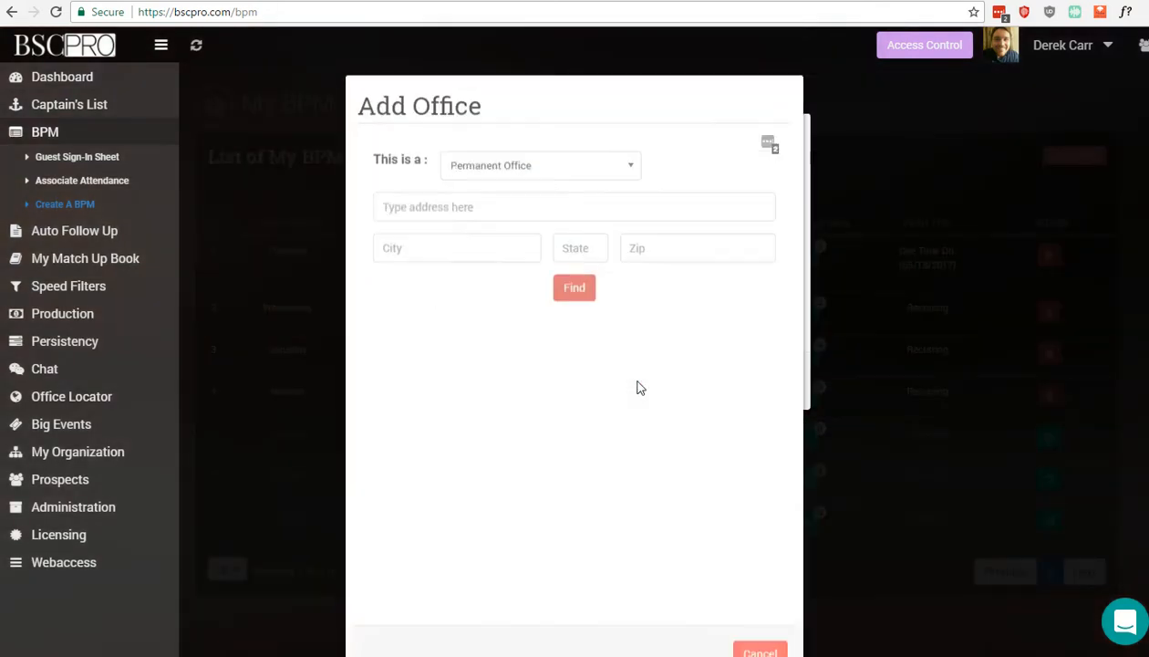
pyautogui.click(535, 218)
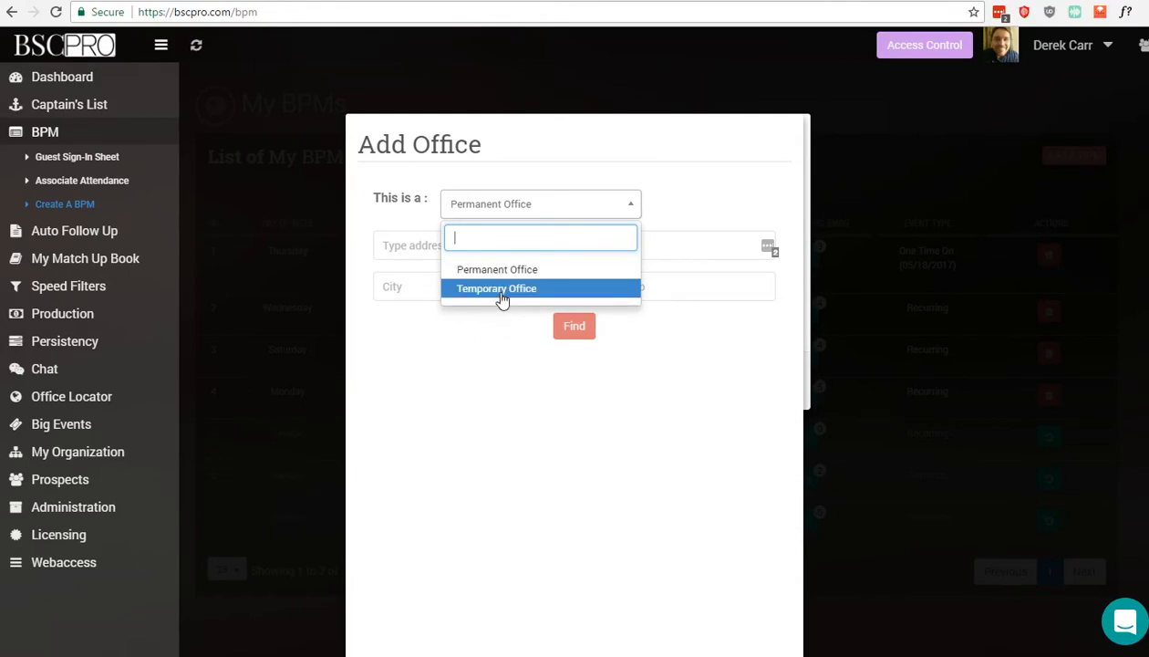
pyautogui.click(509, 378)
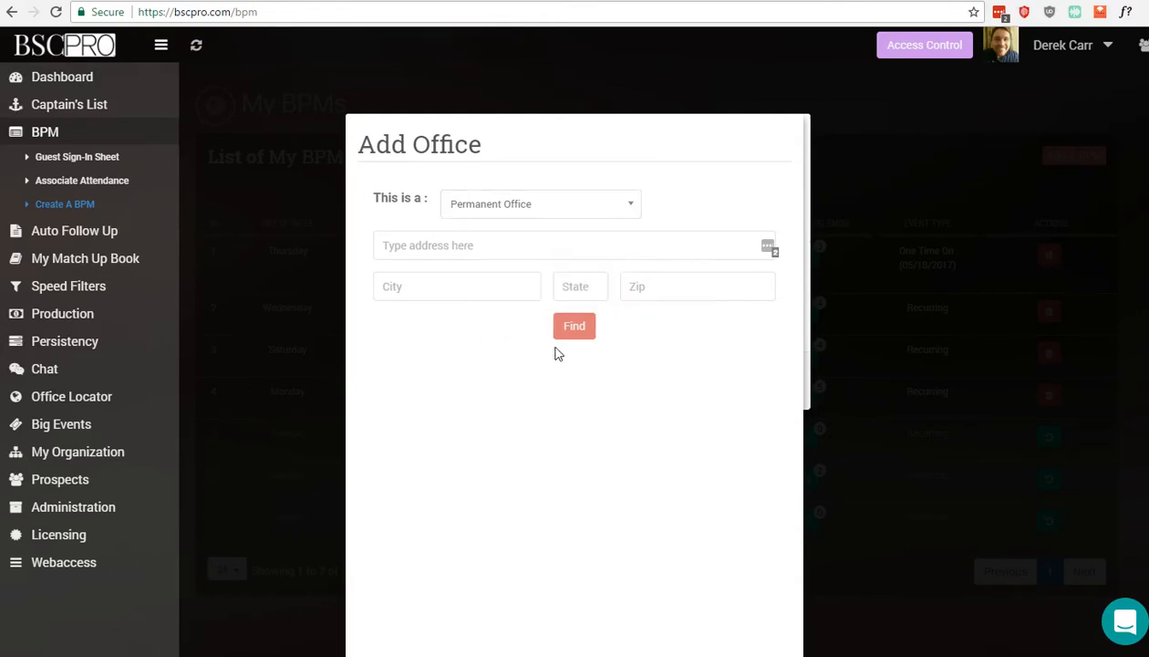
pyautogui.scroll(-2, 595, 477)
pyautogui.click(762, 586)
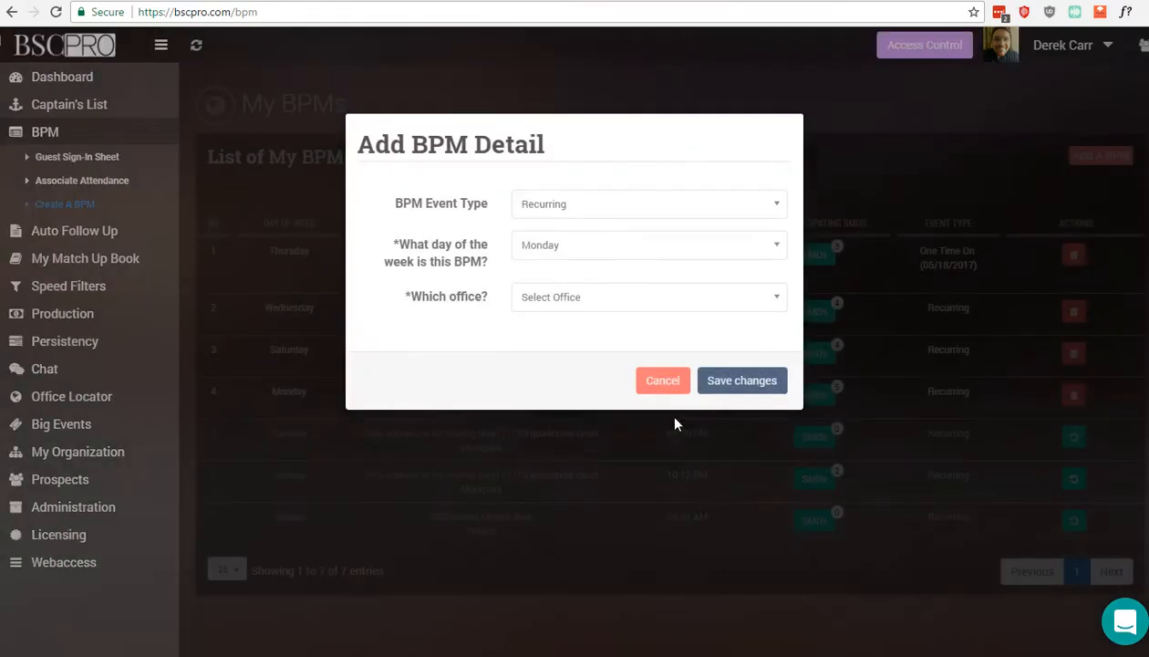
# Search for "moorp" and choose the Moorpark, California office for the new BPM
pyautogui.click(558, 306)
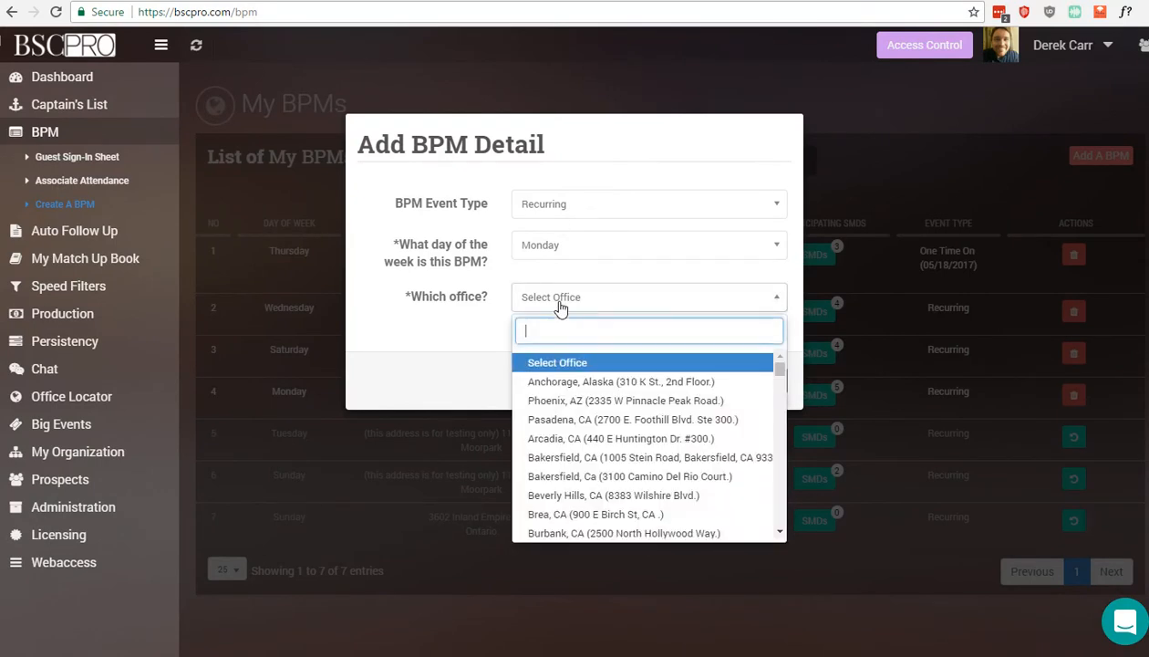
pyautogui.write('moorp')
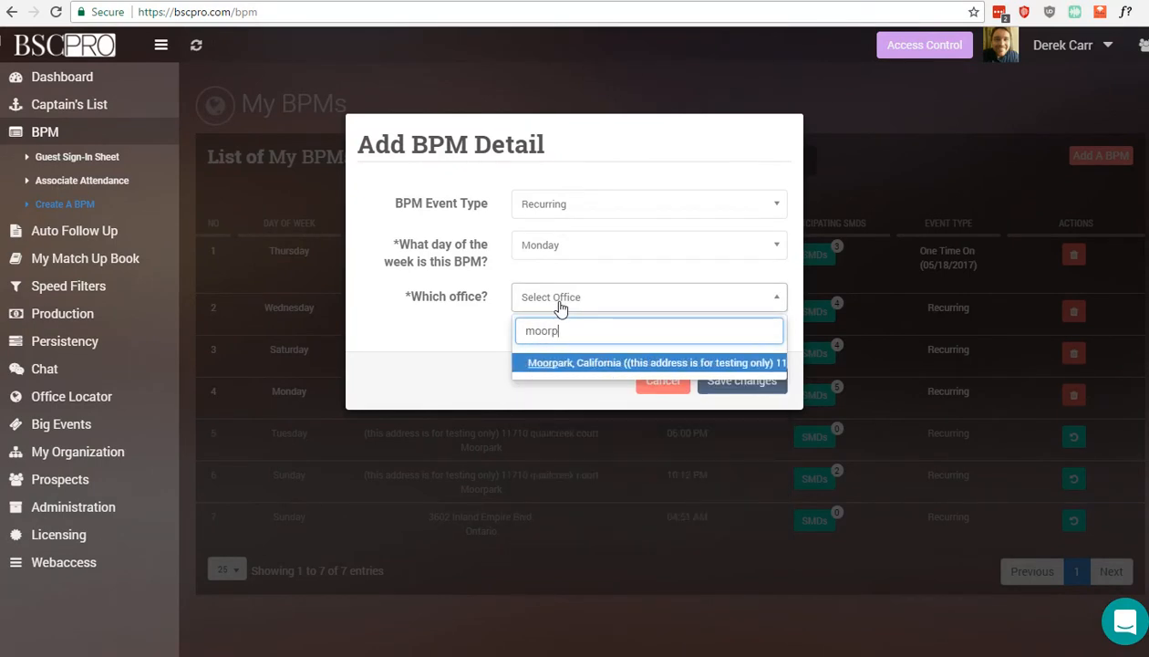
pyautogui.click(583, 362)
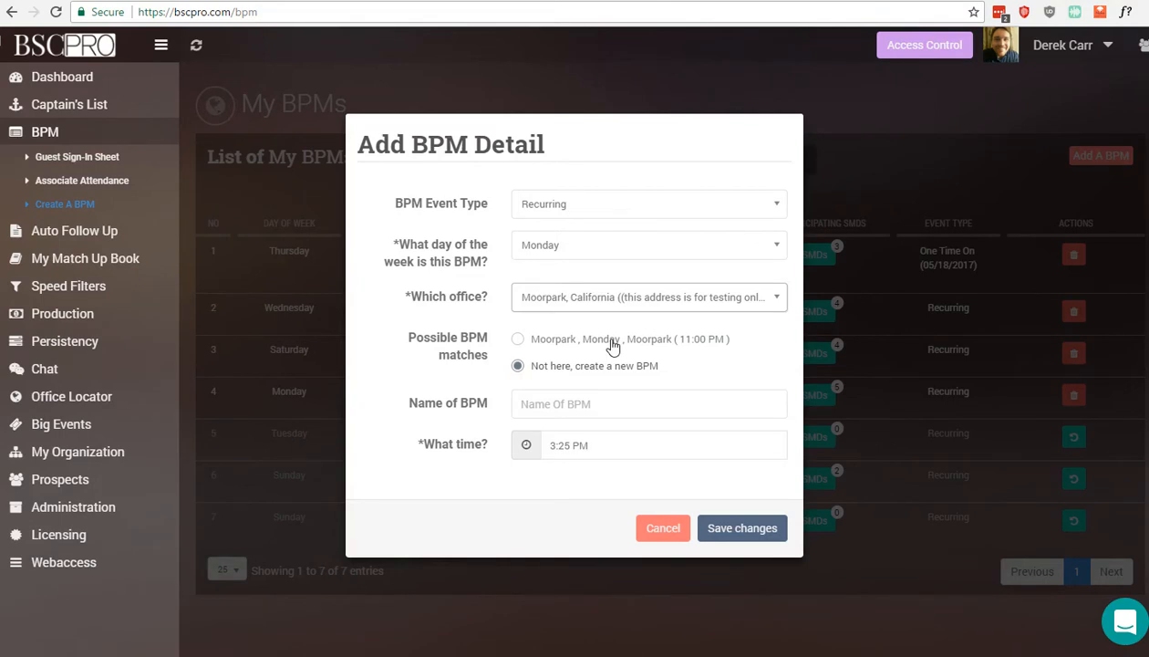
# Try both the existing Monday 11:00 PM Moorpark match and the create-new option, and cancel the new BPM on the existing match
pyautogui.click(555, 344)
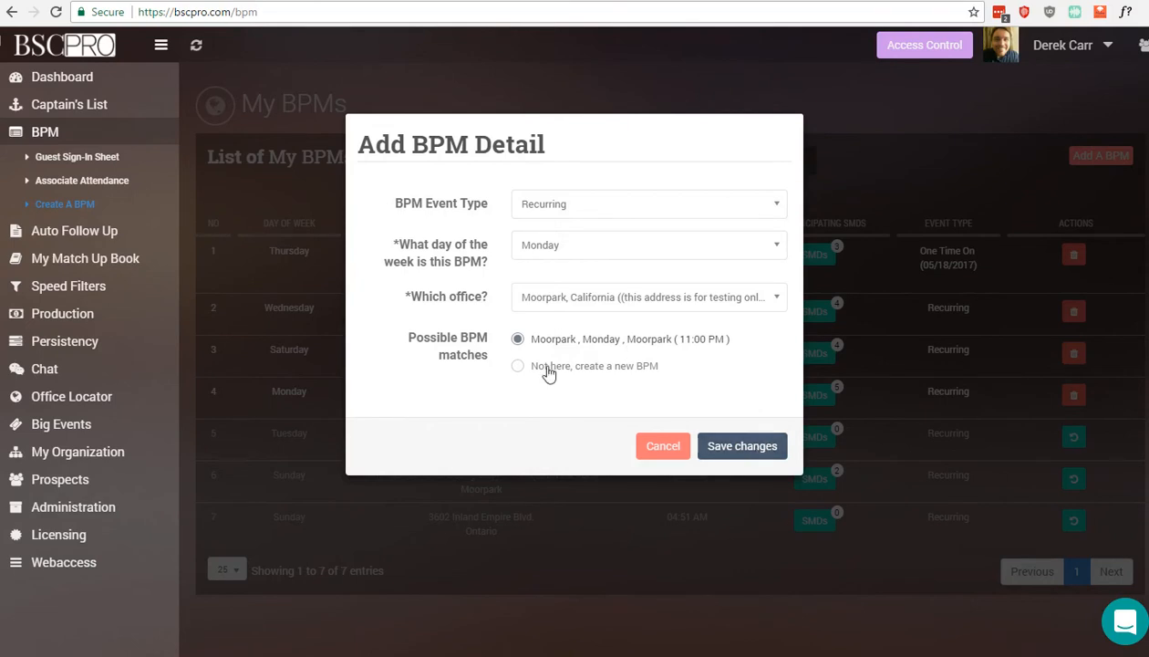
pyautogui.click(520, 366)
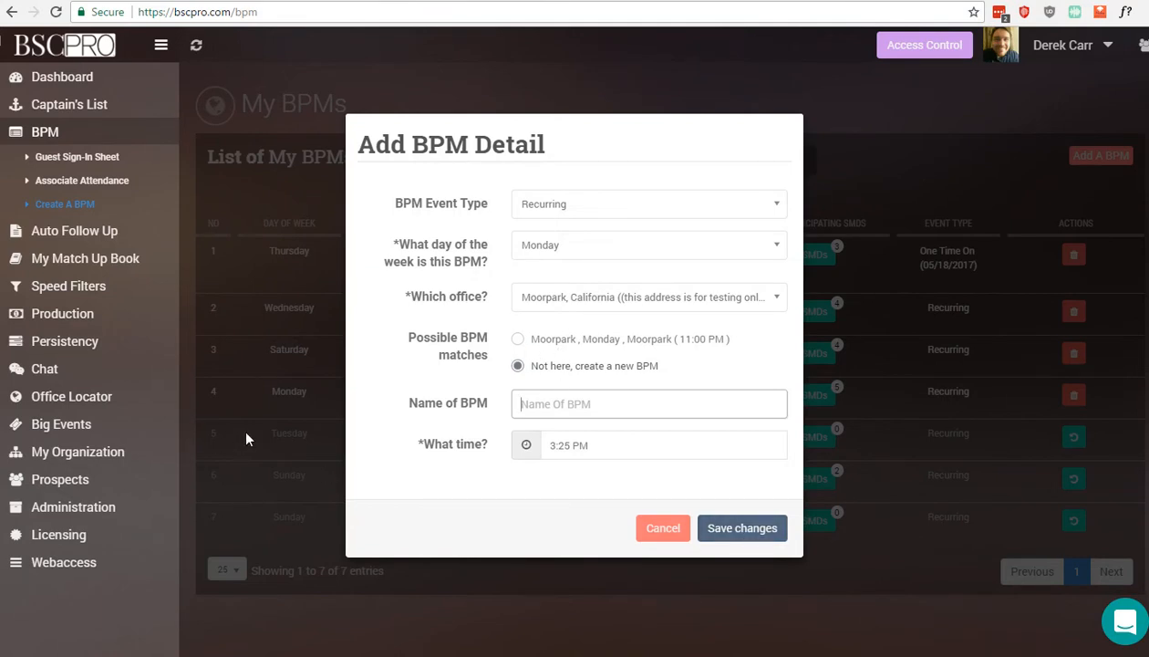
pyautogui.click(536, 341)
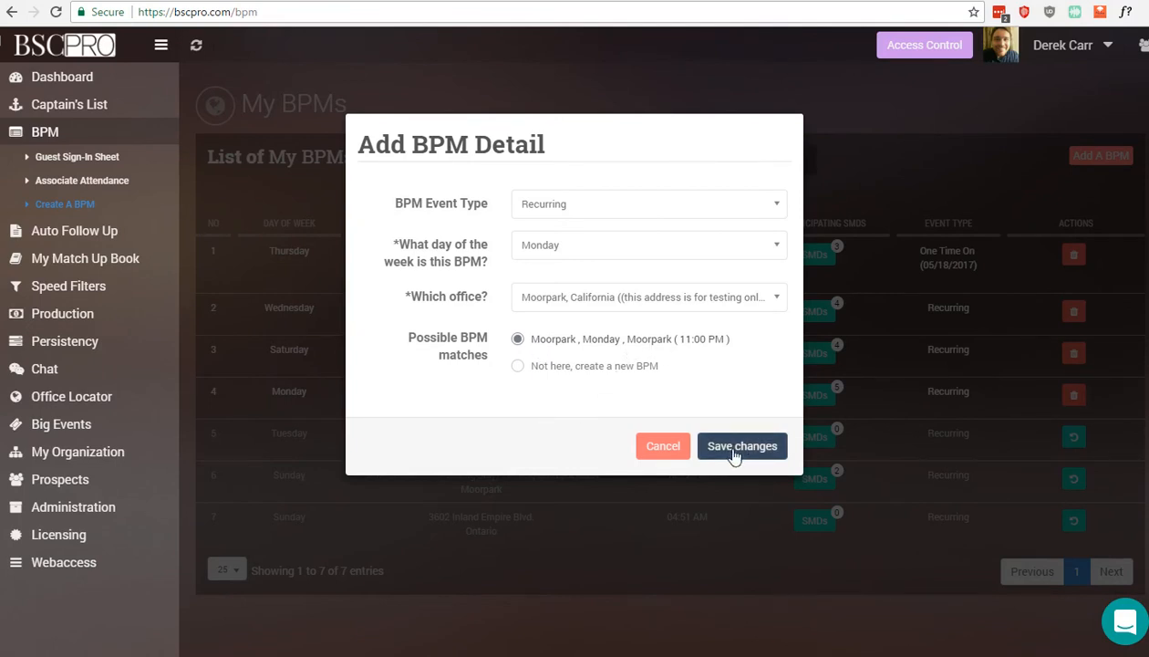
pyautogui.click(660, 447)
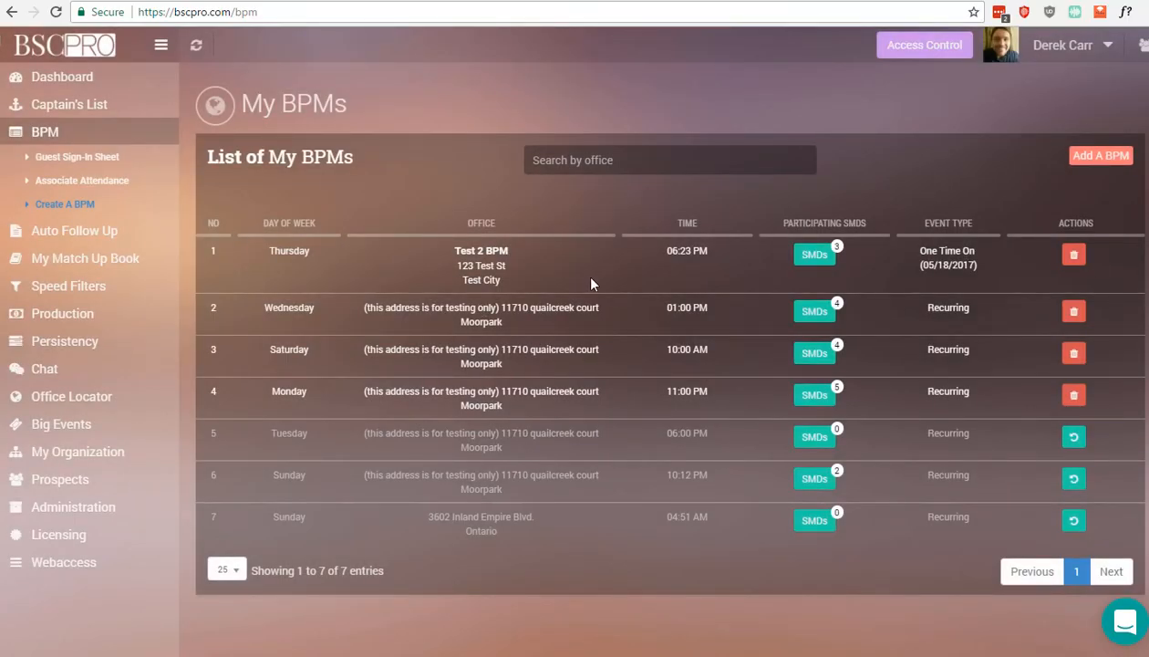
# Add the matching EMD entry to the participating SMDs of Thursday's Test 2 BPM, save, and recheck the SMD list
pyautogui.click(812, 256)
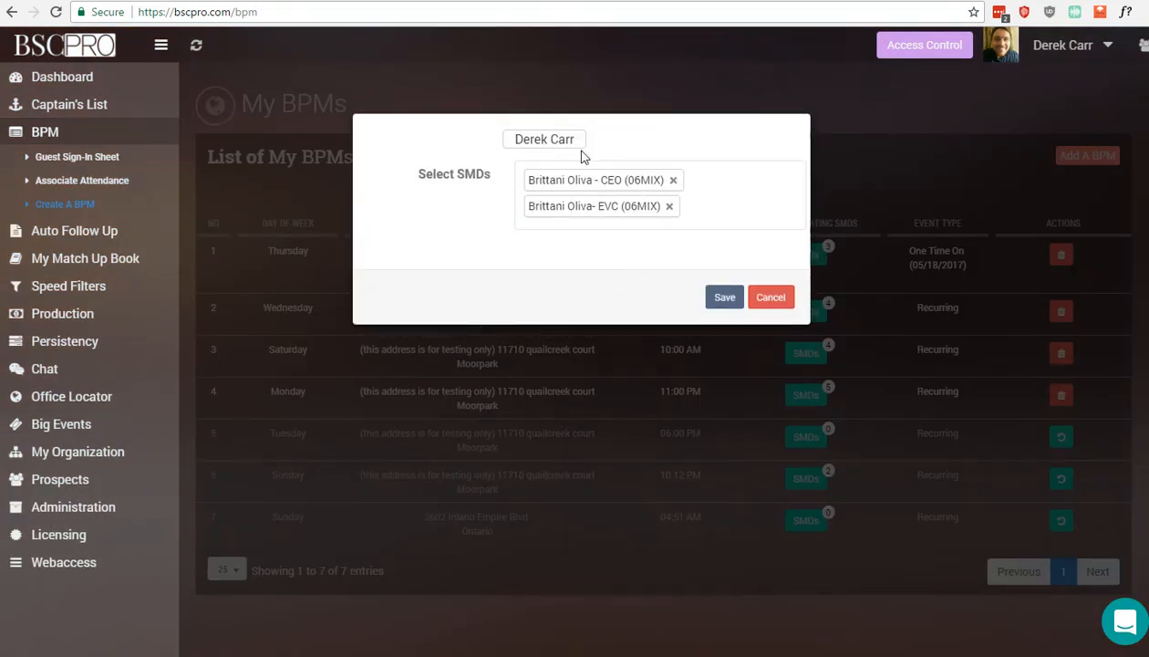
pyautogui.click(729, 206)
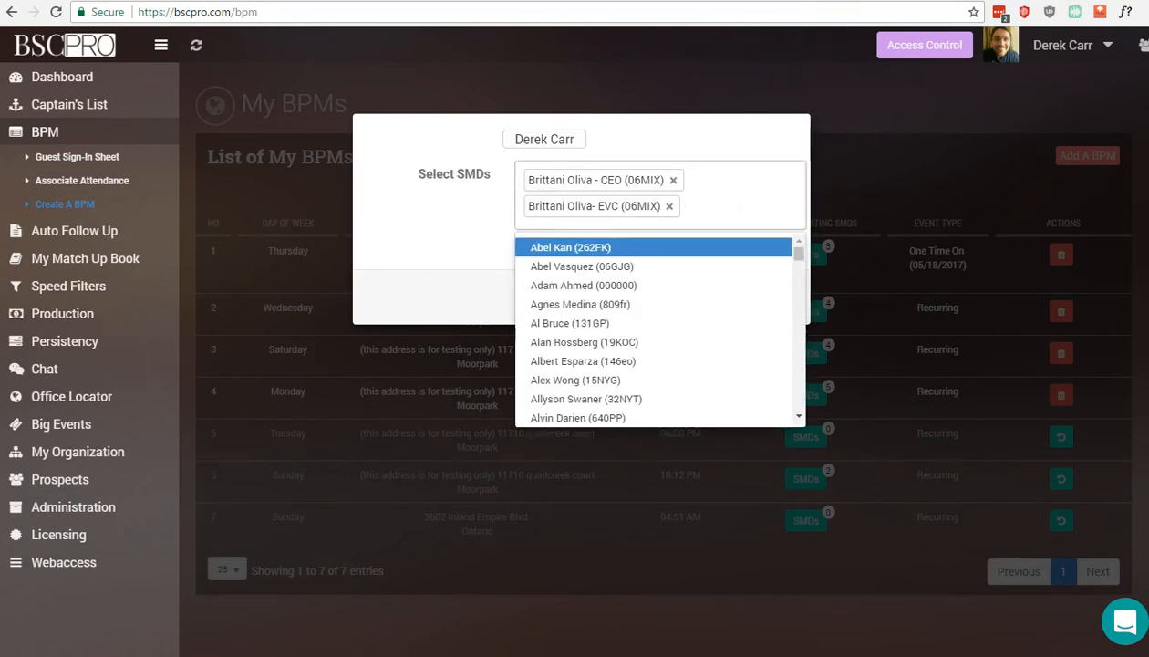
pyautogui.write('Britta')
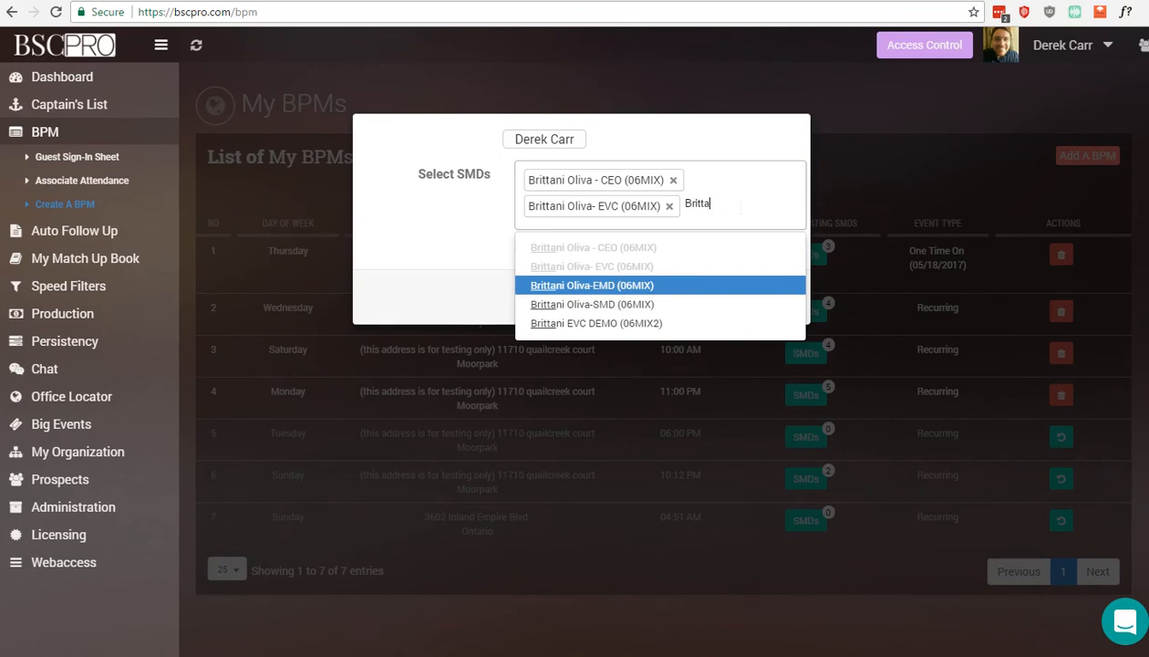
pyautogui.click(593, 285)
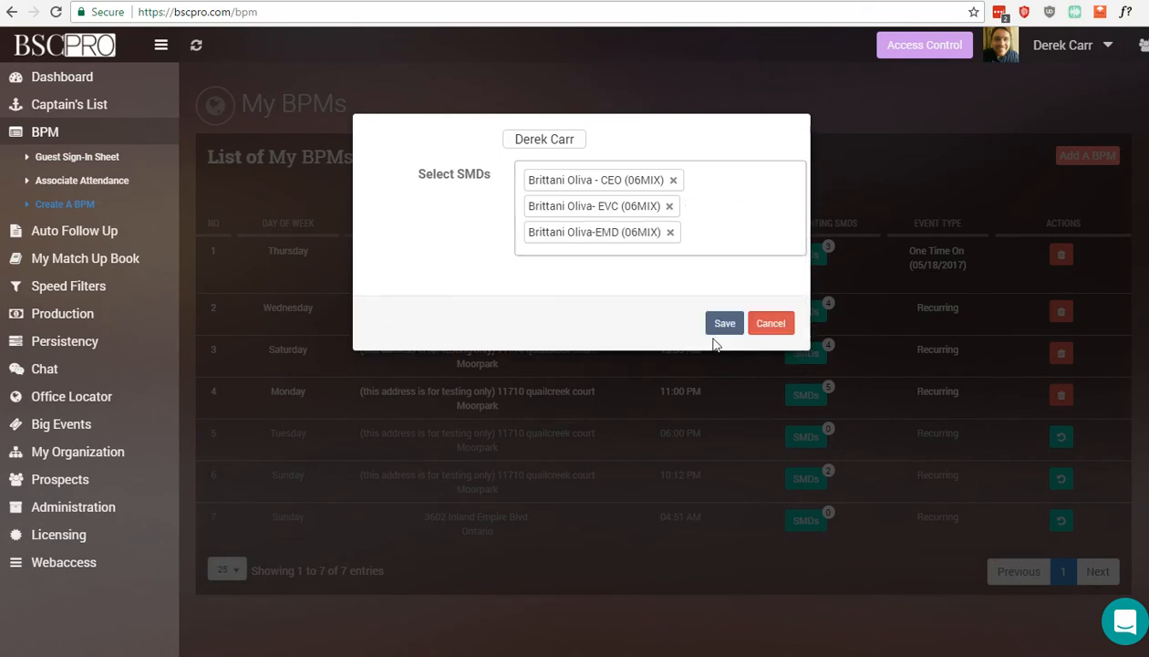
pyautogui.click(726, 333)
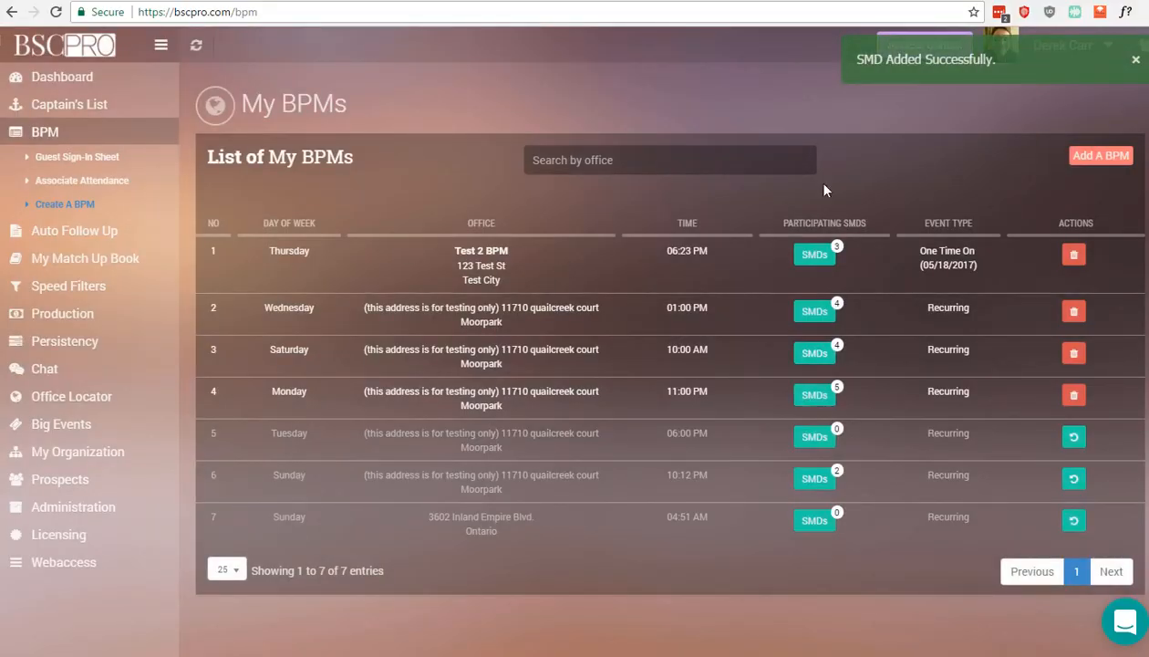
pyautogui.click(814, 254)
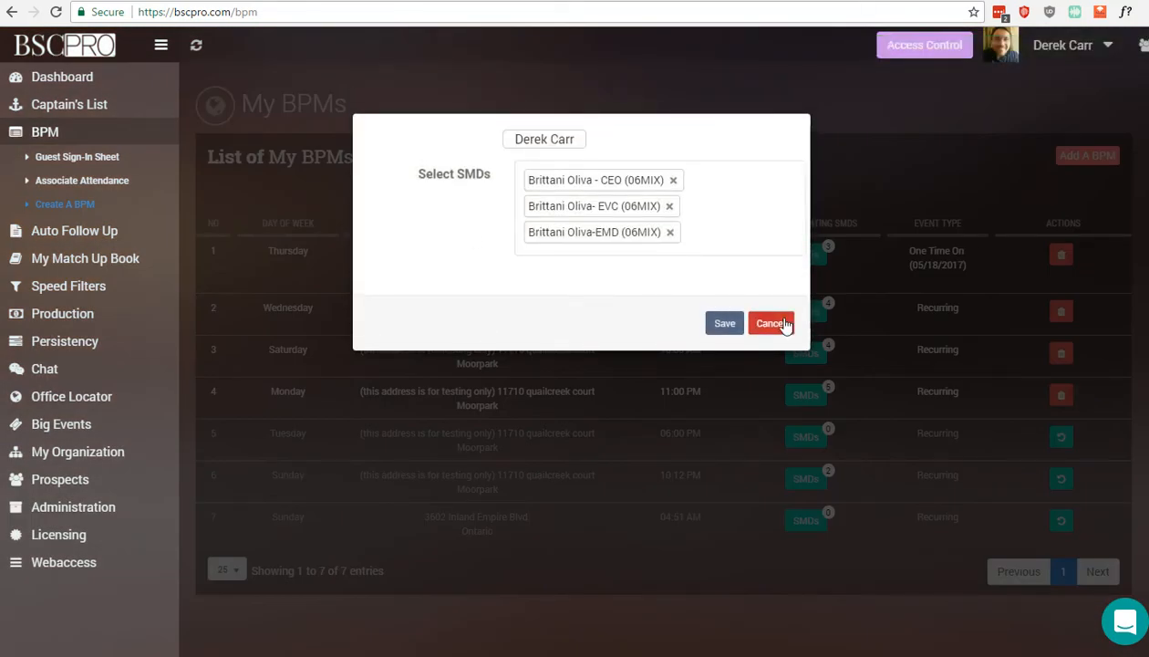
pyautogui.click(771, 323)
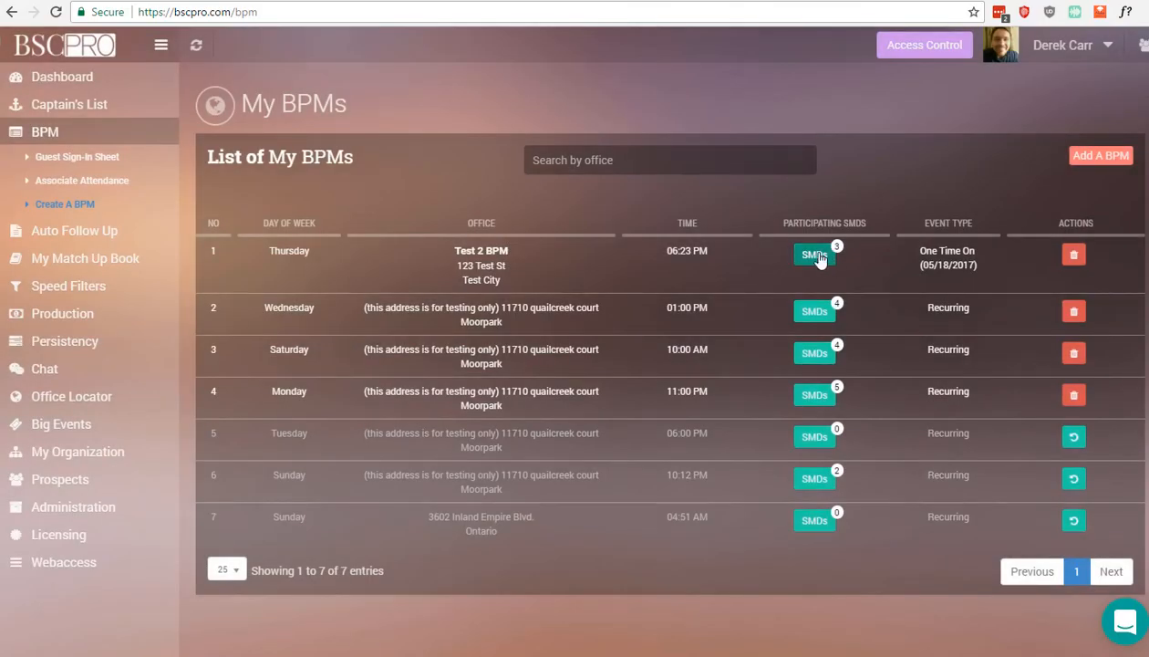